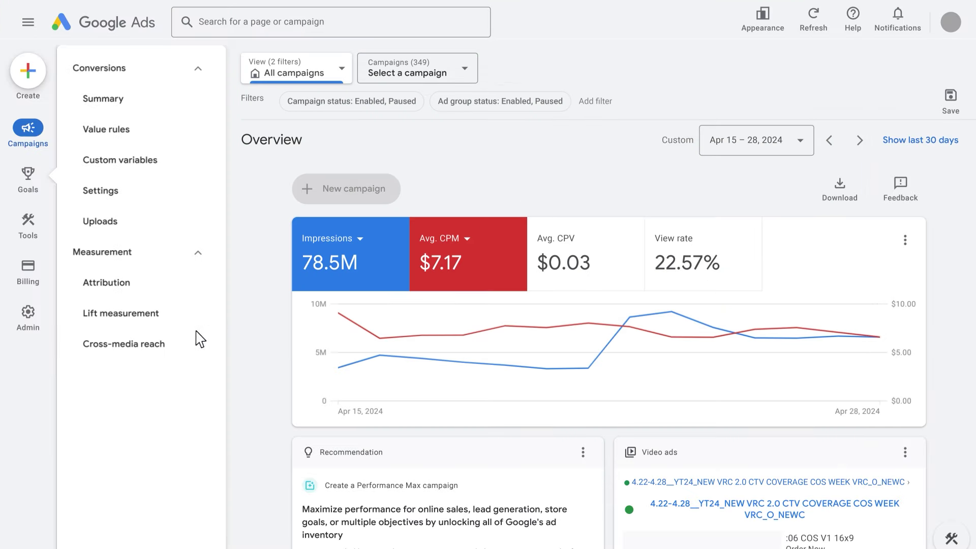
- Start a new cross-media reach report with United States as the country
click(172, 350)
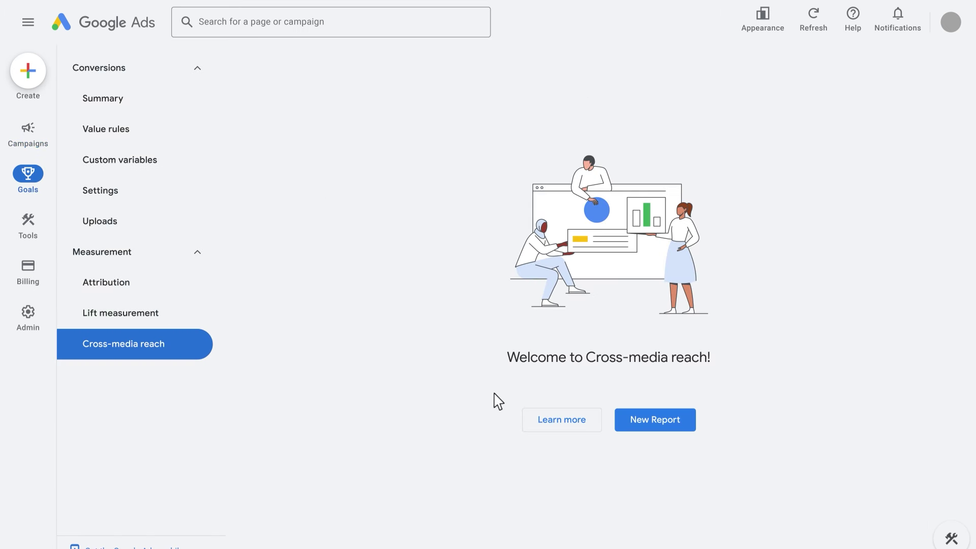
click(686, 427)
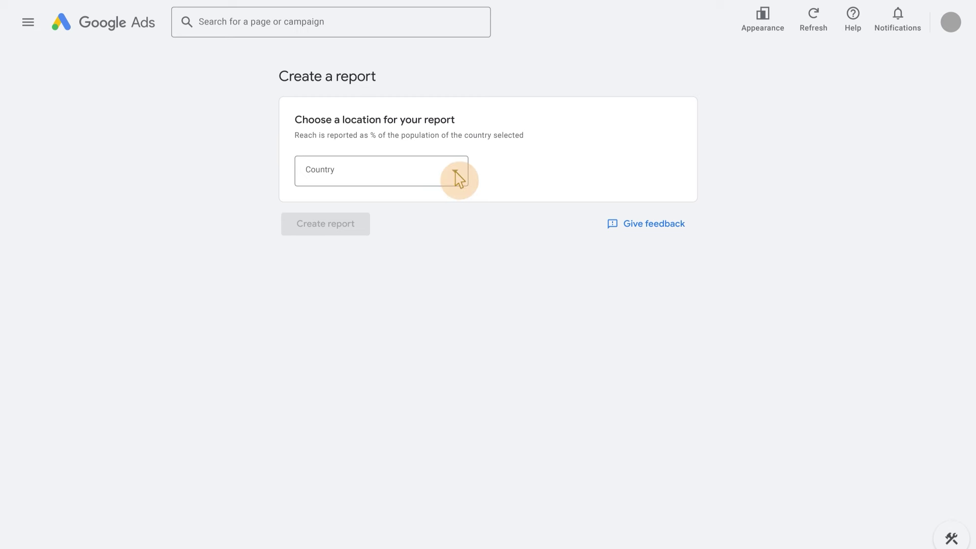
click(457, 175)
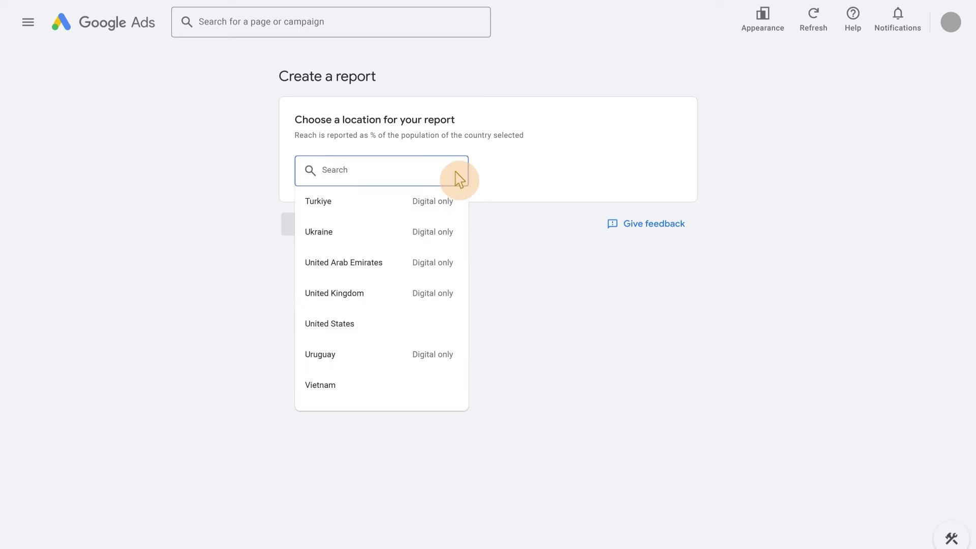
click(365, 328)
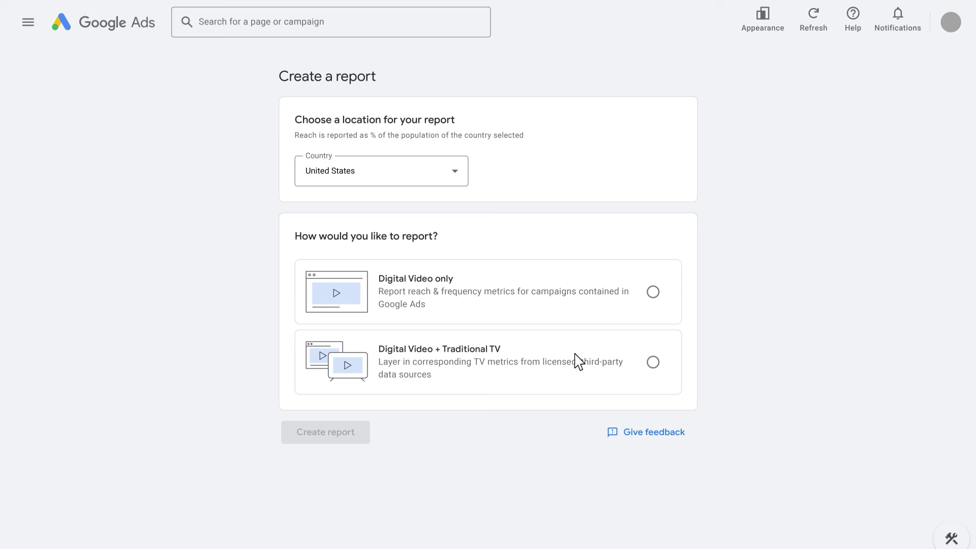
- Choose Digital Video + Traditional TV and report at the National level instead of a sub-location
click(653, 362)
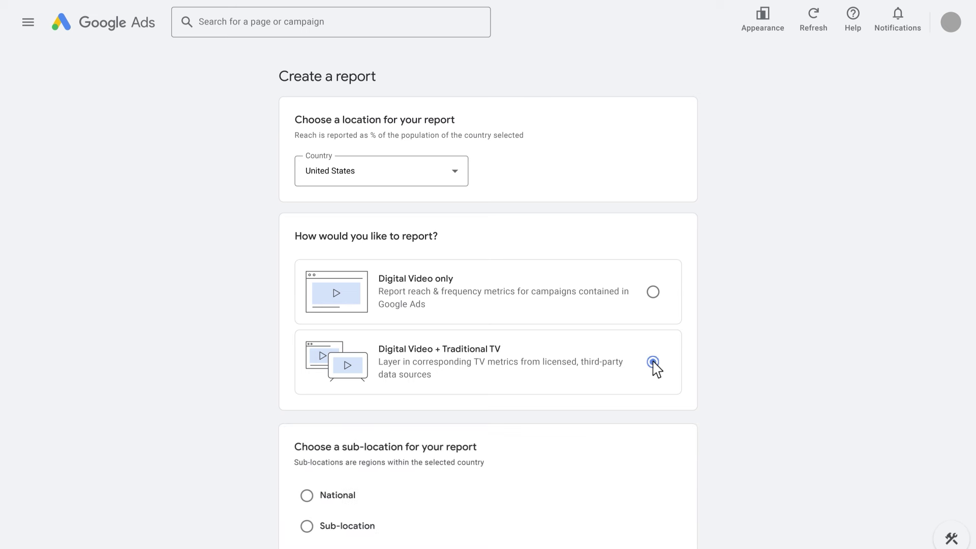
scroll(617, 371, down, 2)
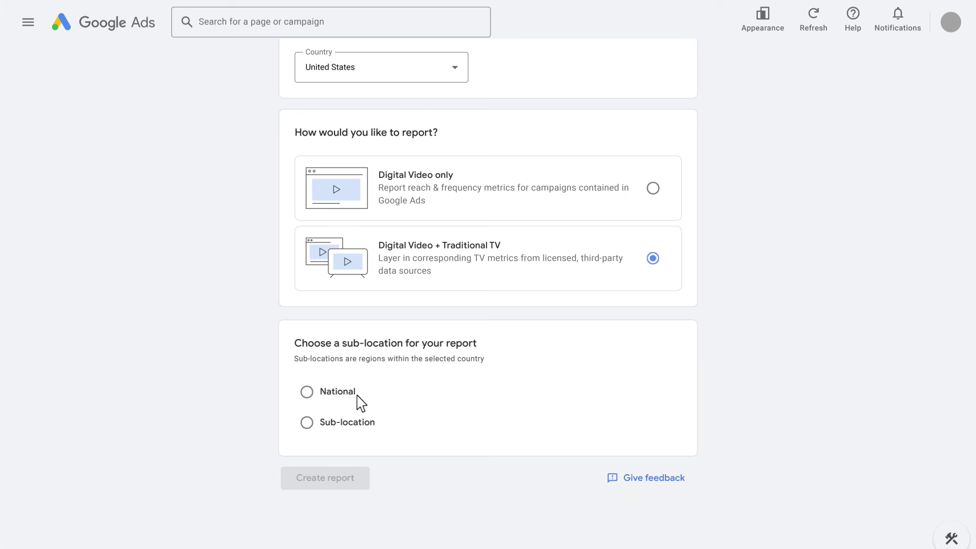
click(307, 423)
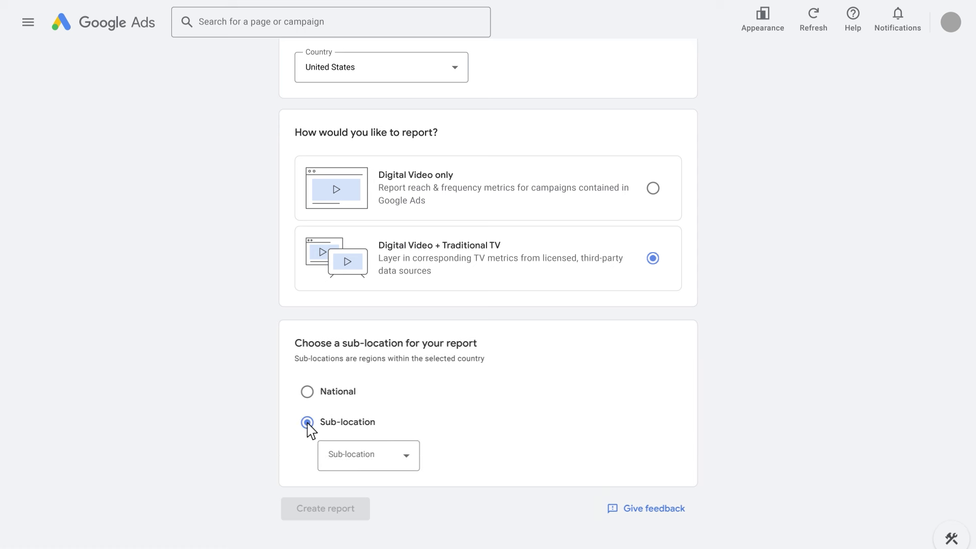
click(407, 460)
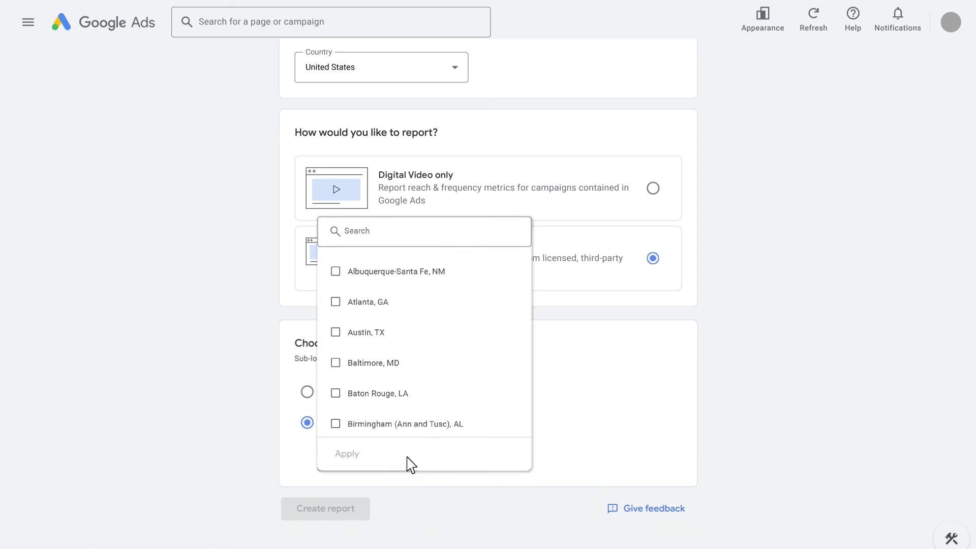
key(Escape)
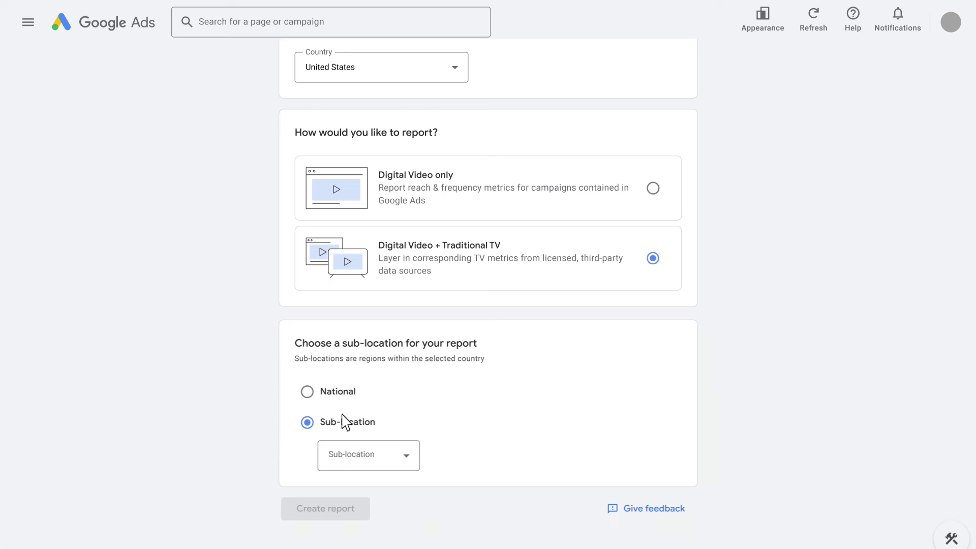
click(307, 395)
scroll(340, 372, down, 3)
scroll(340, 373, down, 4)
- Filter the Digital campaign list to Target CPM bid strategy and campaign names containing VRC
click(383, 325)
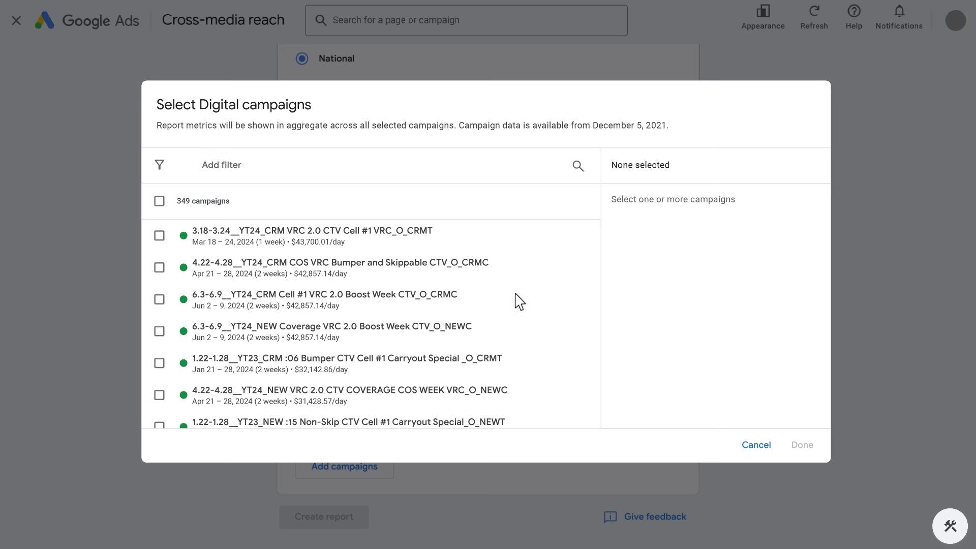
click(251, 171)
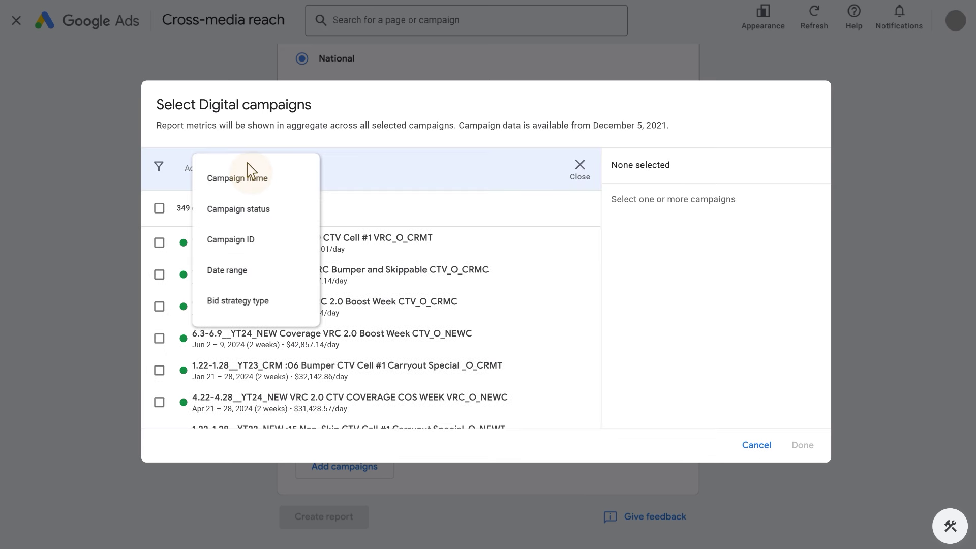
click(275, 304)
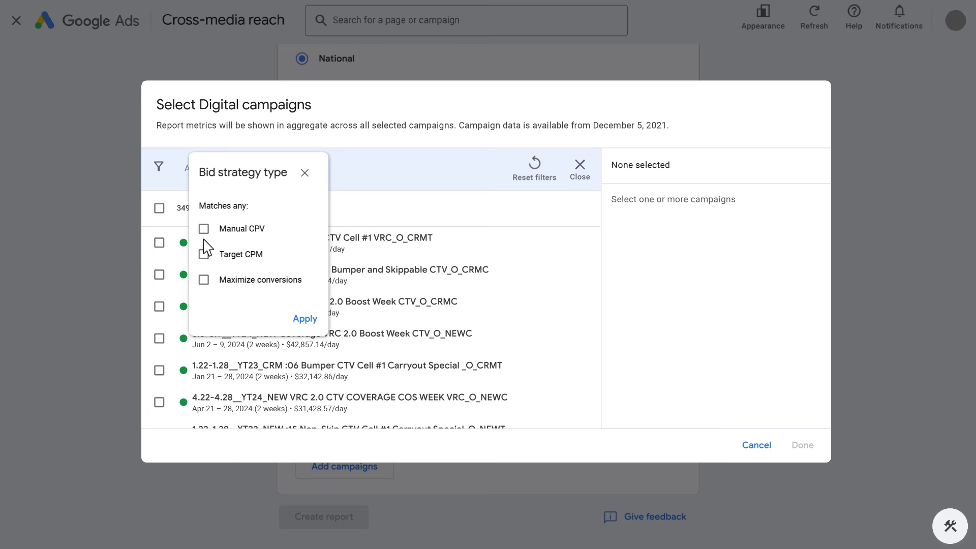
click(205, 254)
click(305, 319)
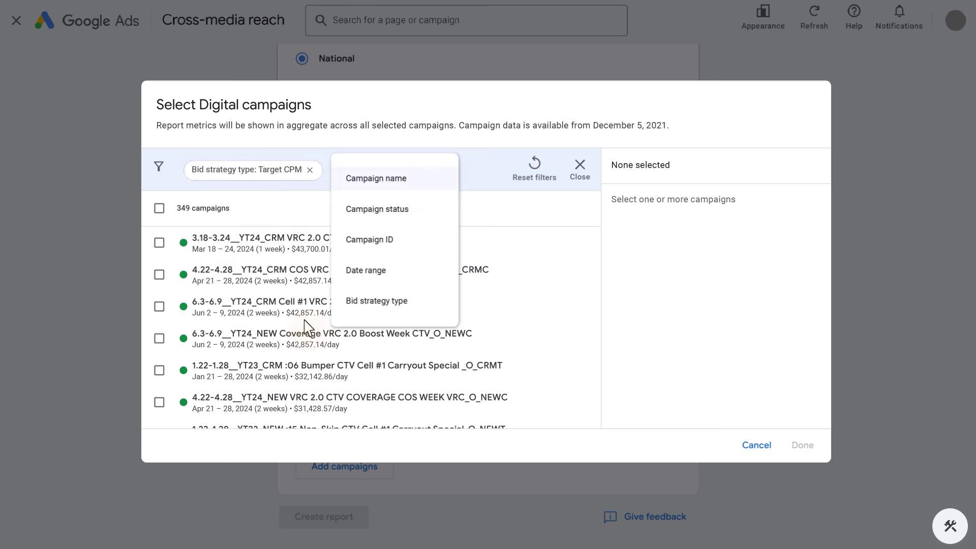
click(414, 183)
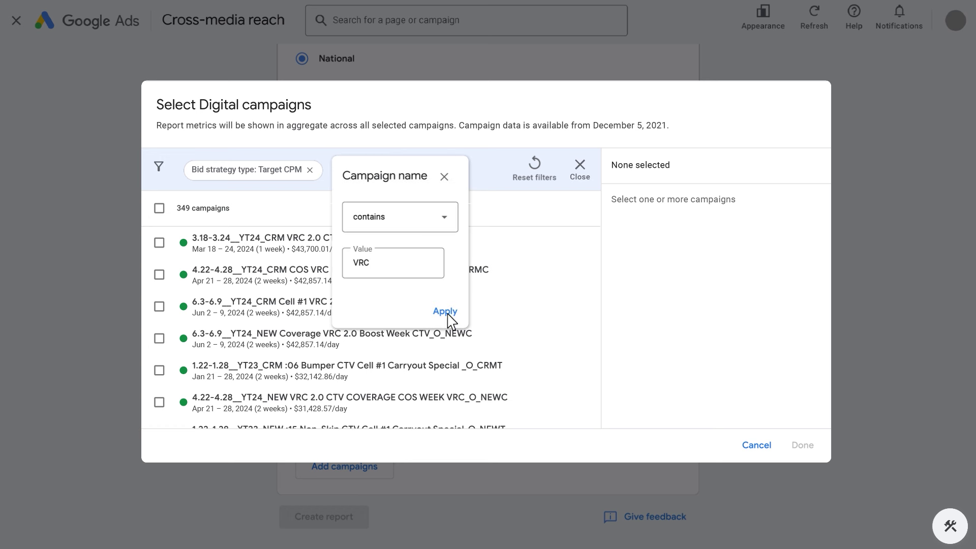
click(445, 312)
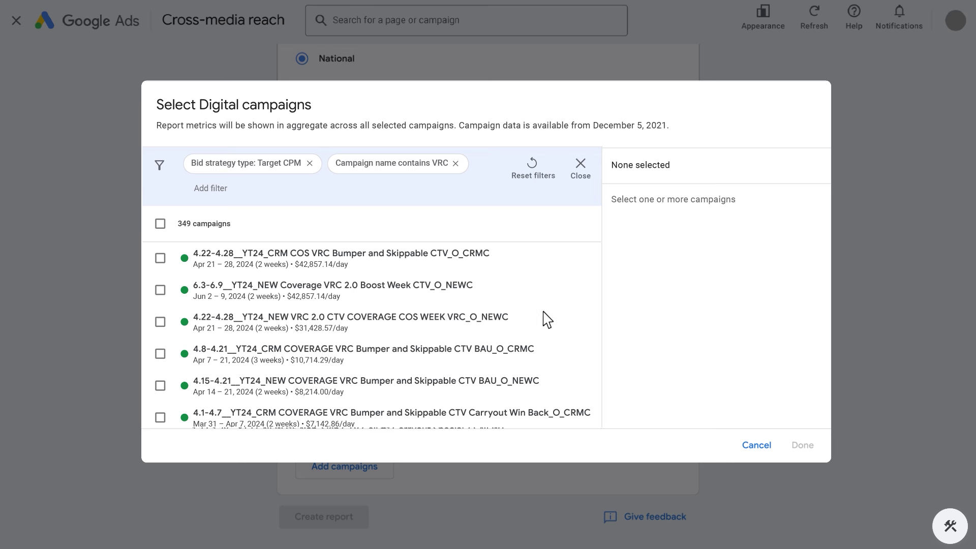
- Exclude campaign names containing Cell and select all 8 remaining Digital campaigns
click(228, 195)
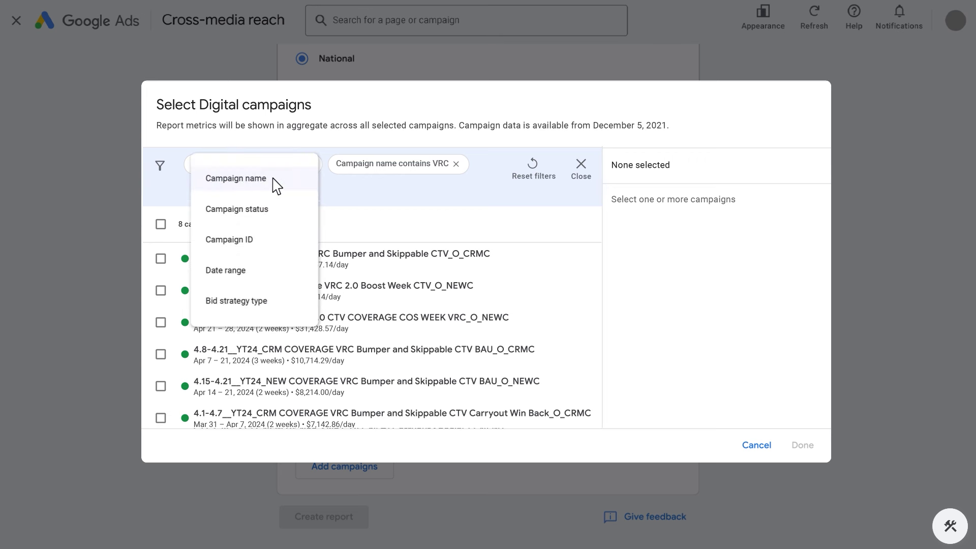
click(274, 179)
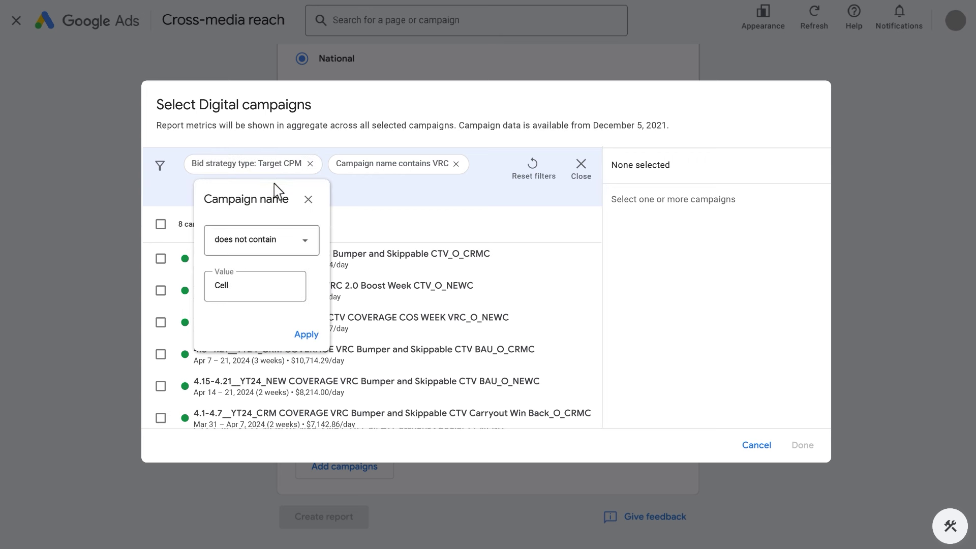
click(311, 336)
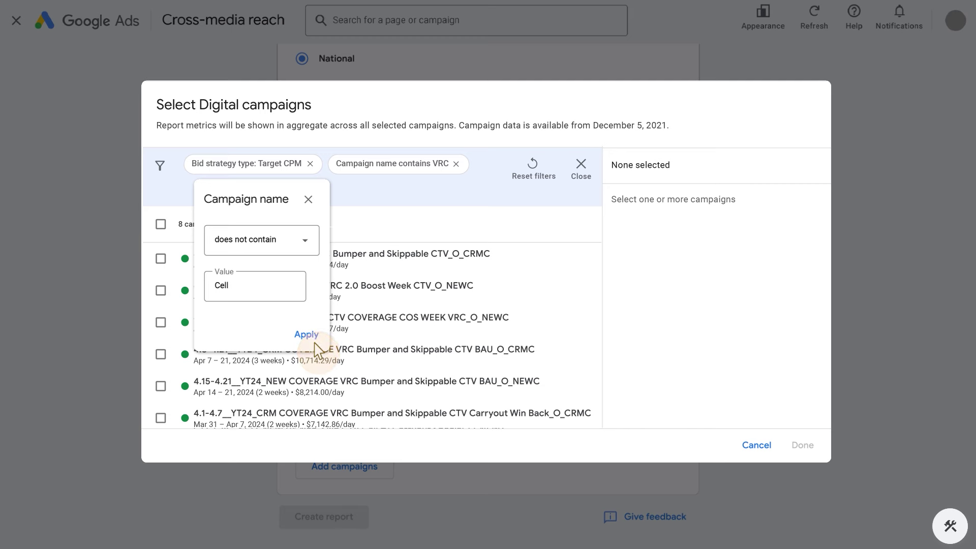
click(161, 224)
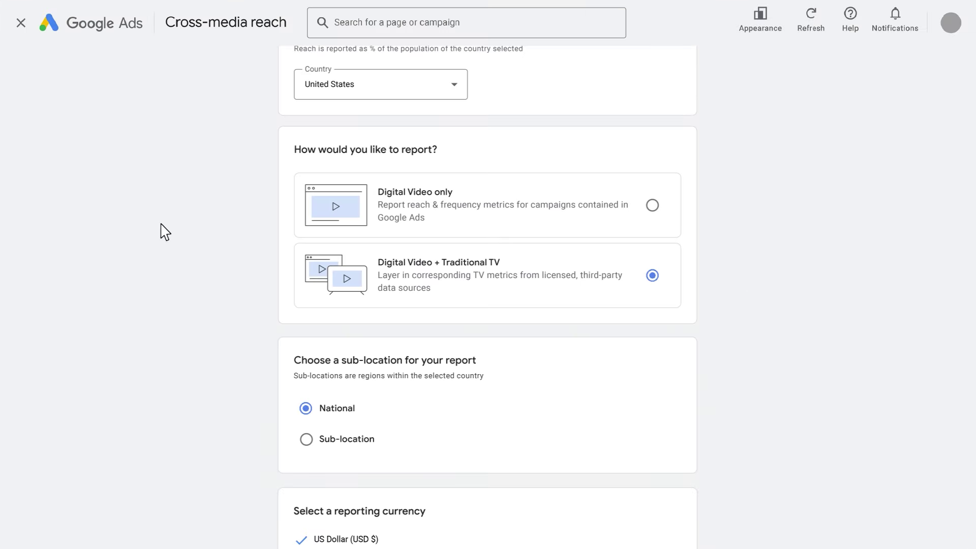
- Open the TV campaign picker from the Add TV campaigns section
scroll(166, 232, down, 9)
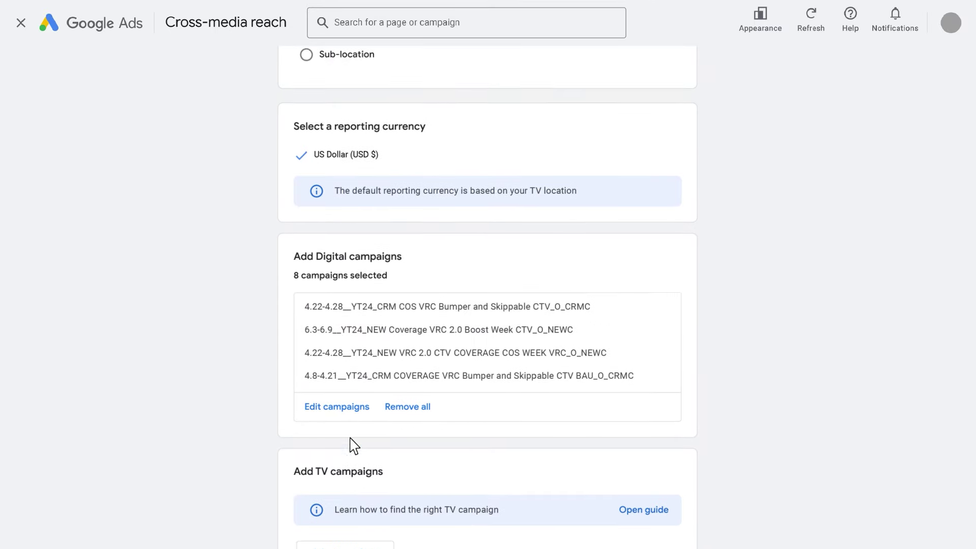
scroll(381, 475, down, 1)
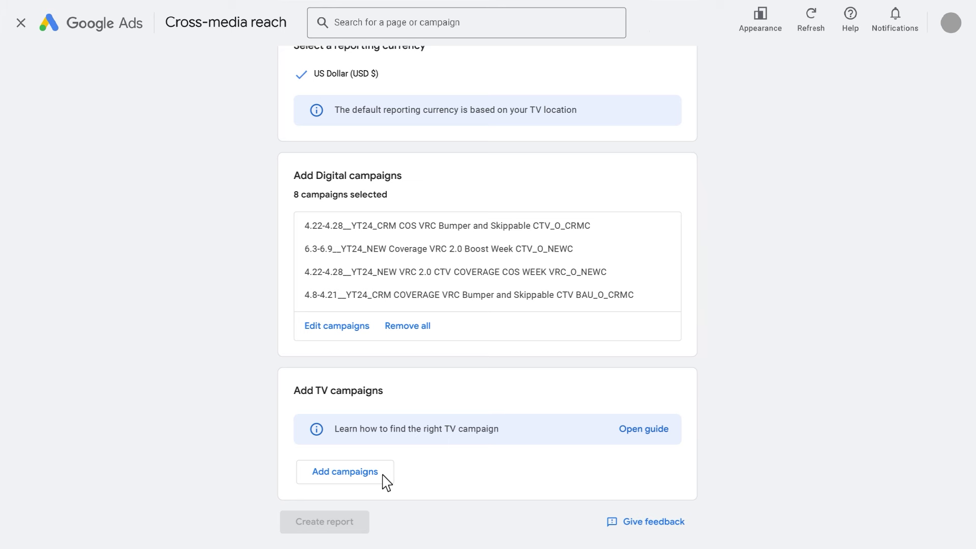
click(383, 473)
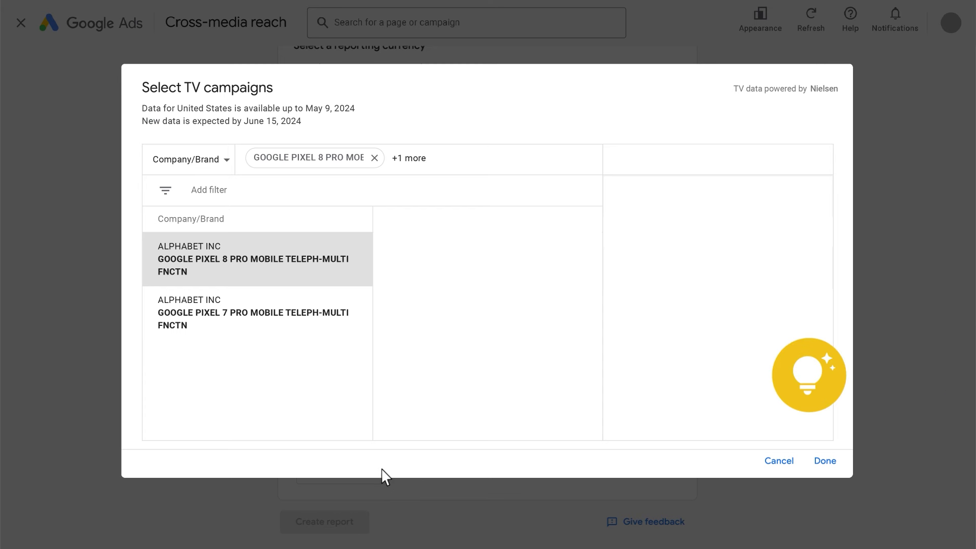
- Search Alphabet and add the Google - Pixel 8 Pro TV product to the report
click(354, 264)
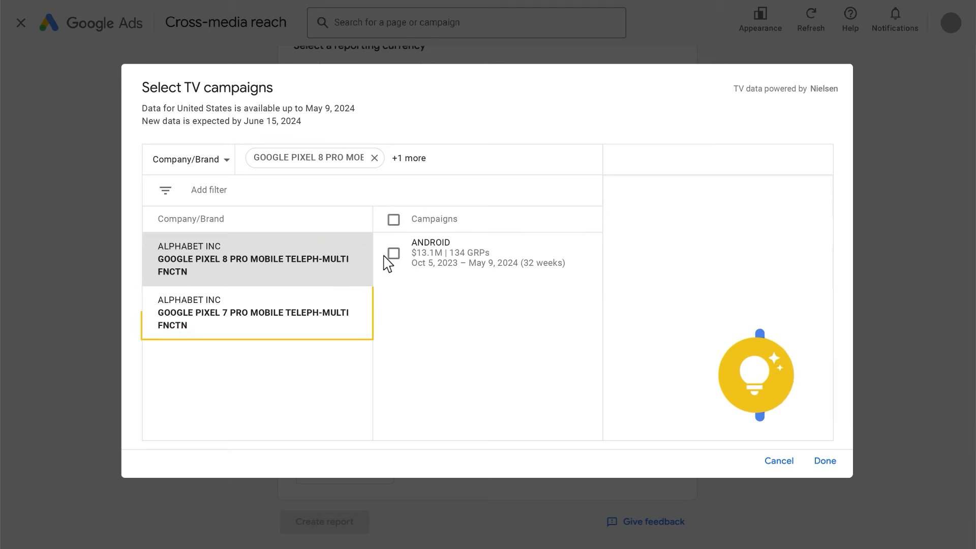
click(393, 254)
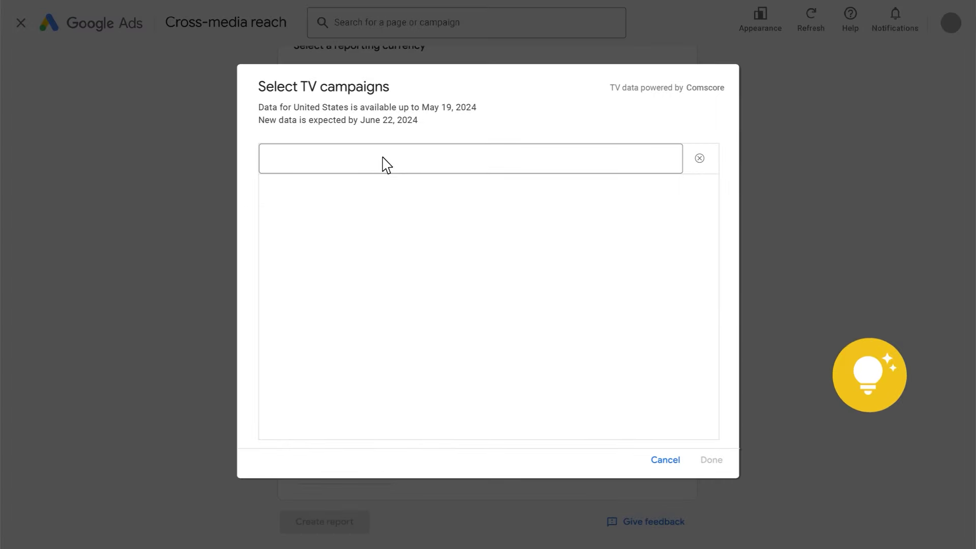
click(387, 164)
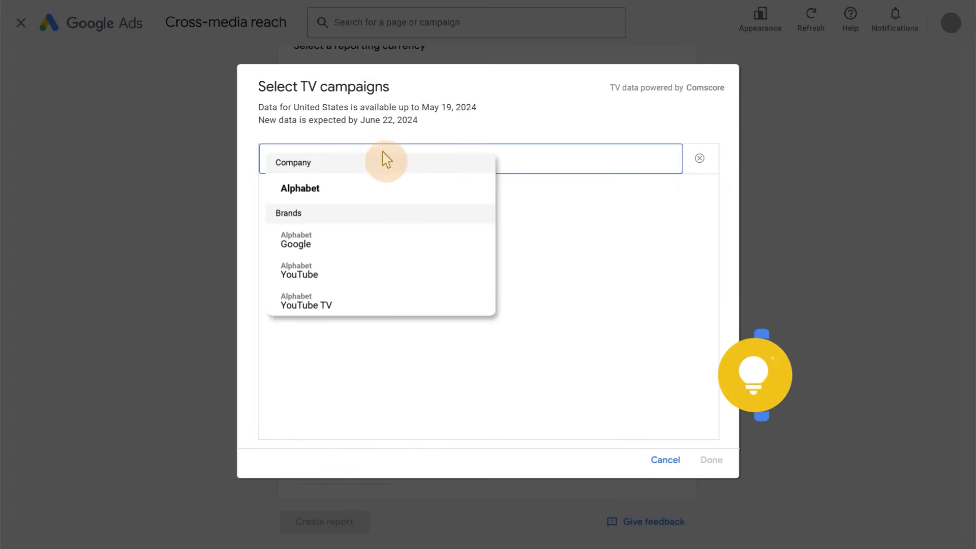
click(337, 195)
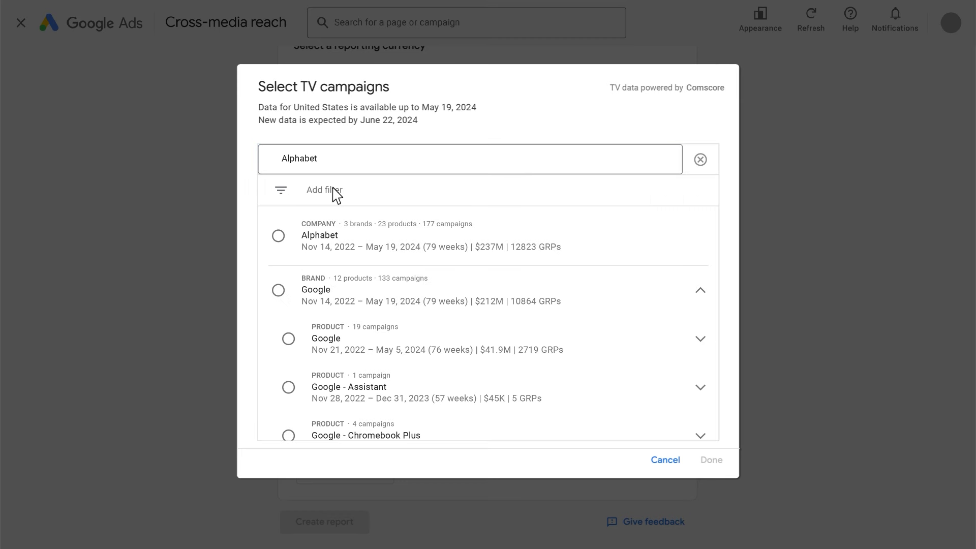
scroll(335, 195, down, 5)
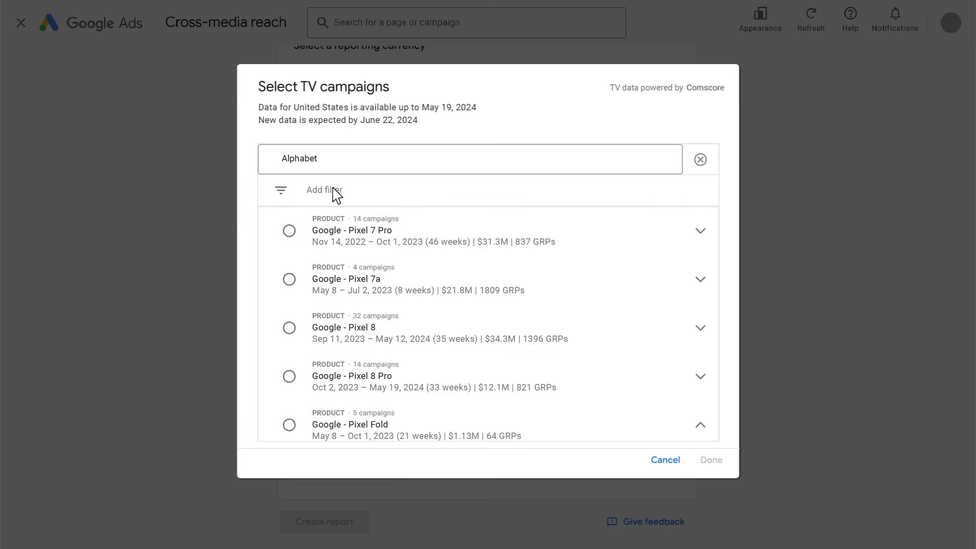
click(289, 377)
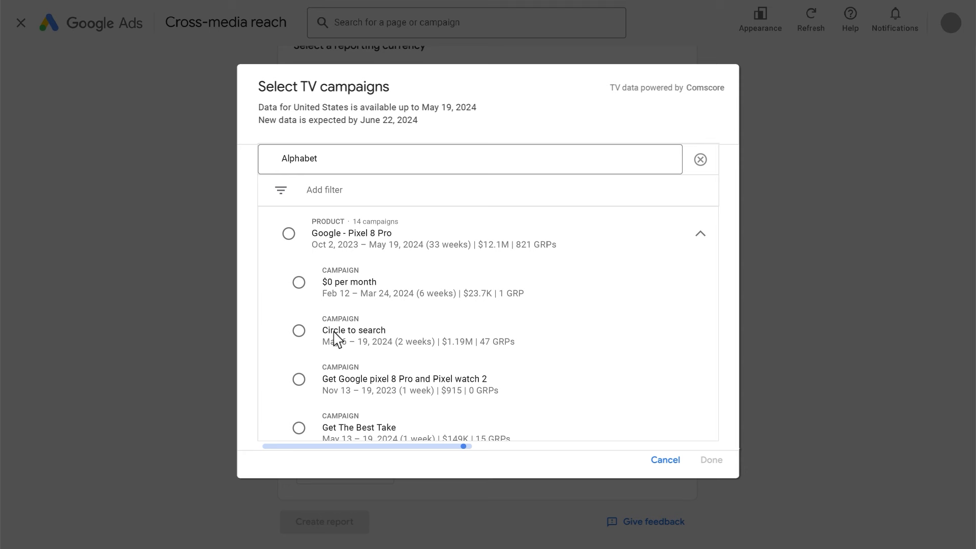
click(299, 331)
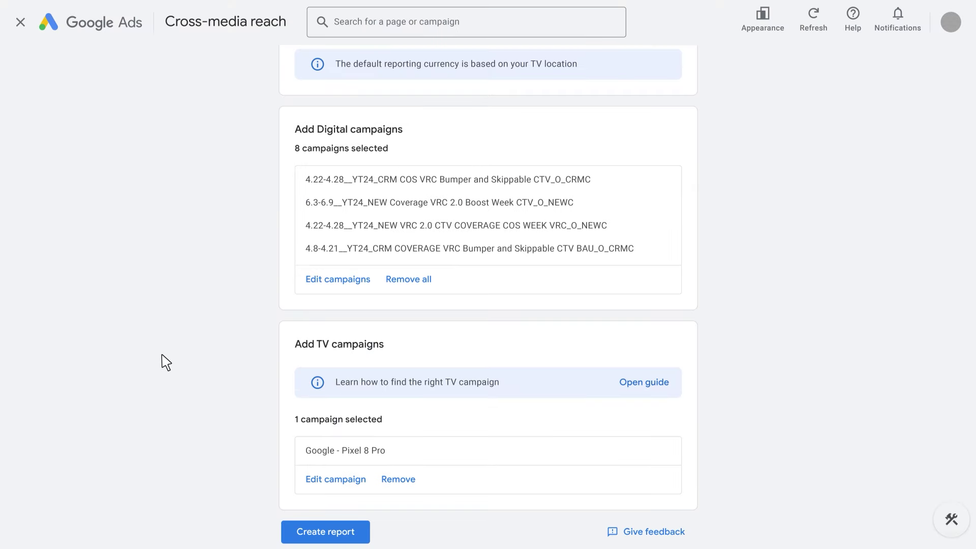
- Create the Digital + TV report and narrow its dates to Apr 1 – 28, 2024
click(360, 534)
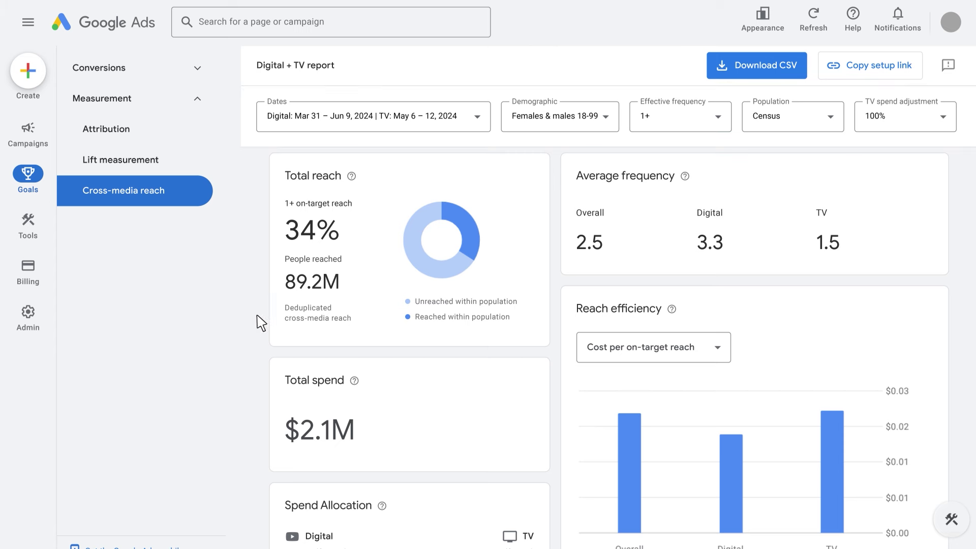
click(478, 121)
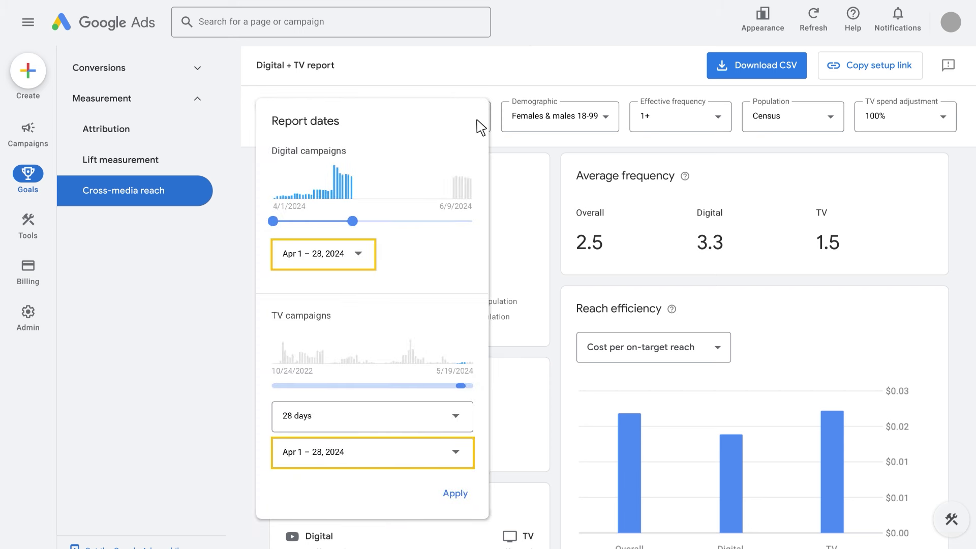
click(454, 494)
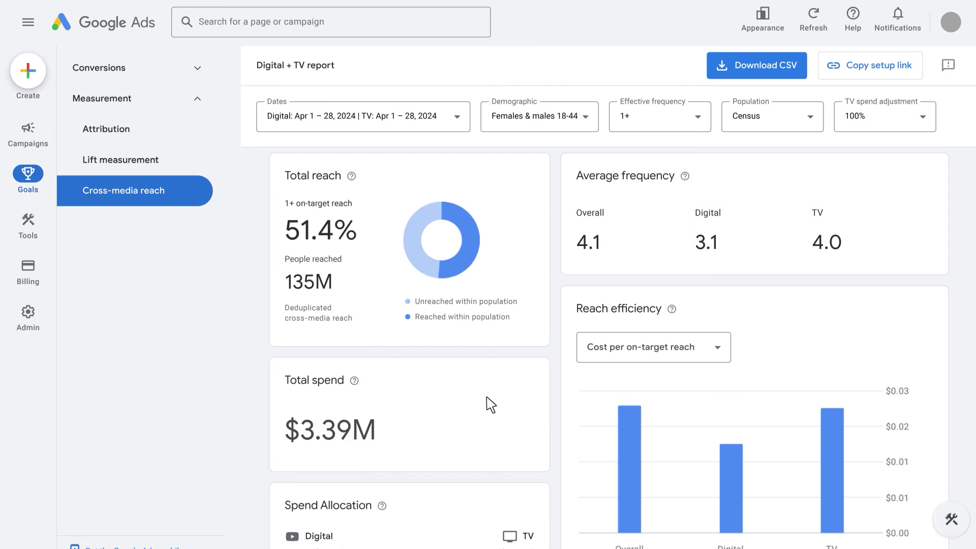
click(587, 125)
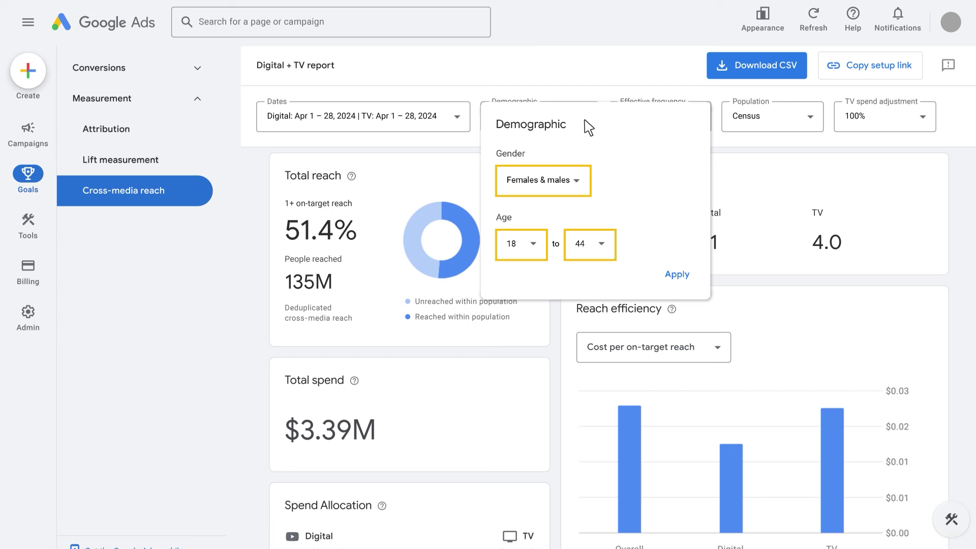
- Apply the Females & males, age 18 to 44 demographic, bringing reach to 46.2%
click(677, 275)
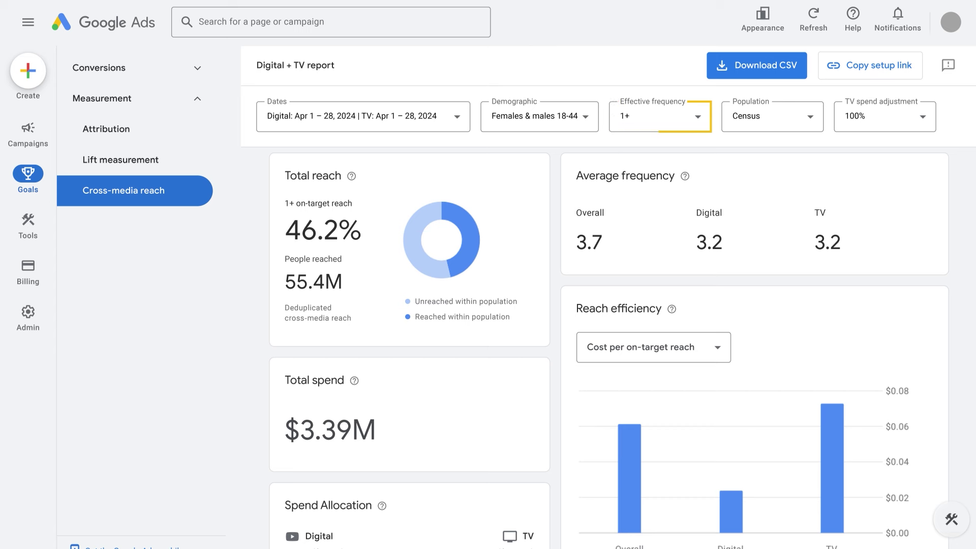
- Recalculate the report at 3+ effective frequency, showing 21.6% on-target reach
click(698, 126)
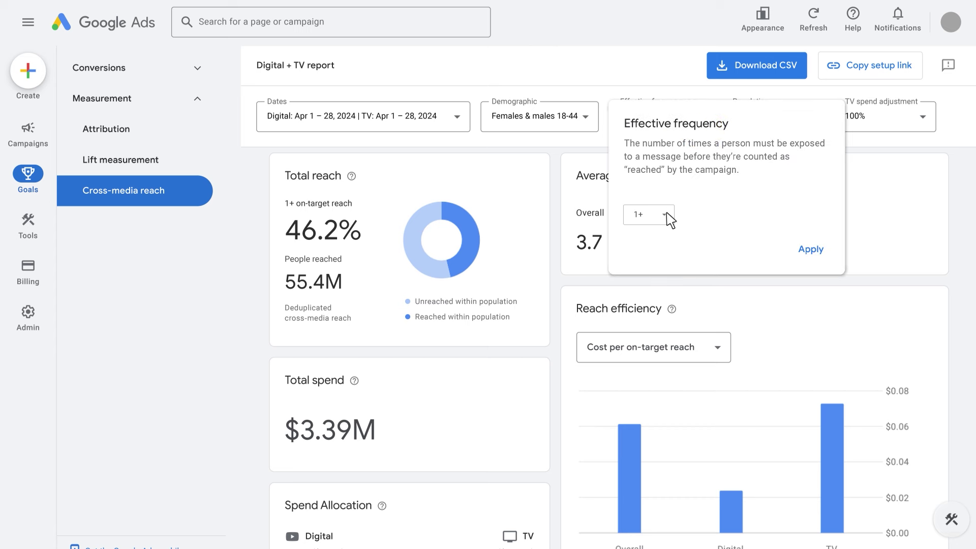
click(664, 215)
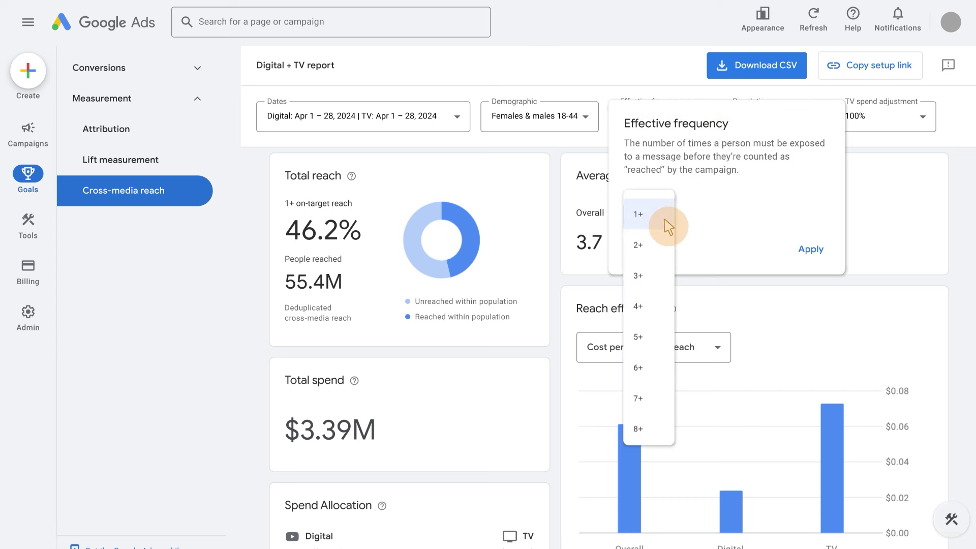
click(664, 280)
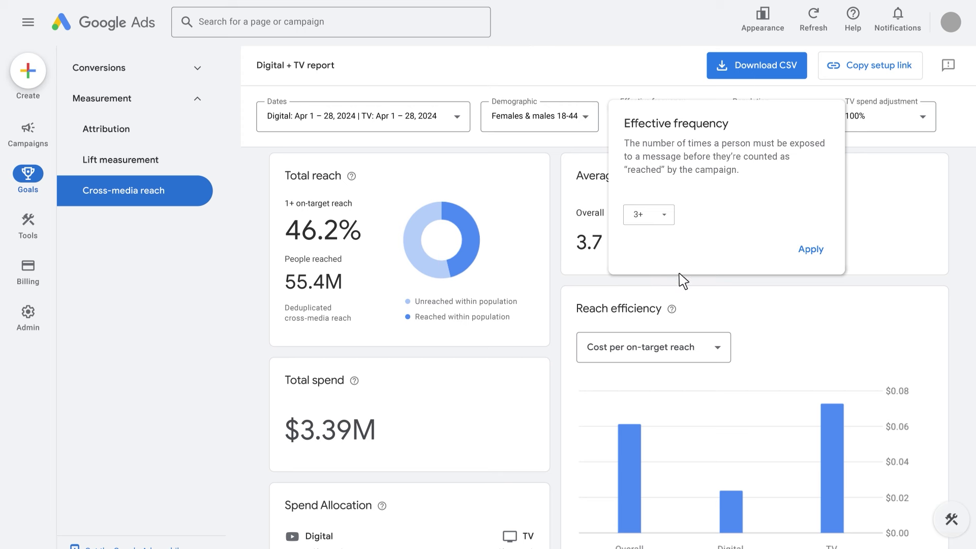
click(814, 253)
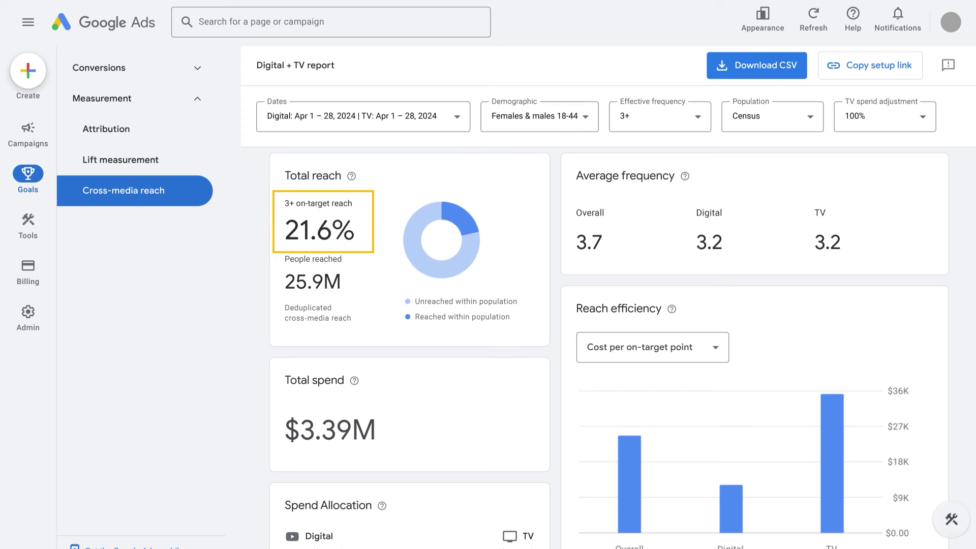
- Reopen the effective frequency setting and pick 1+ again
click(697, 125)
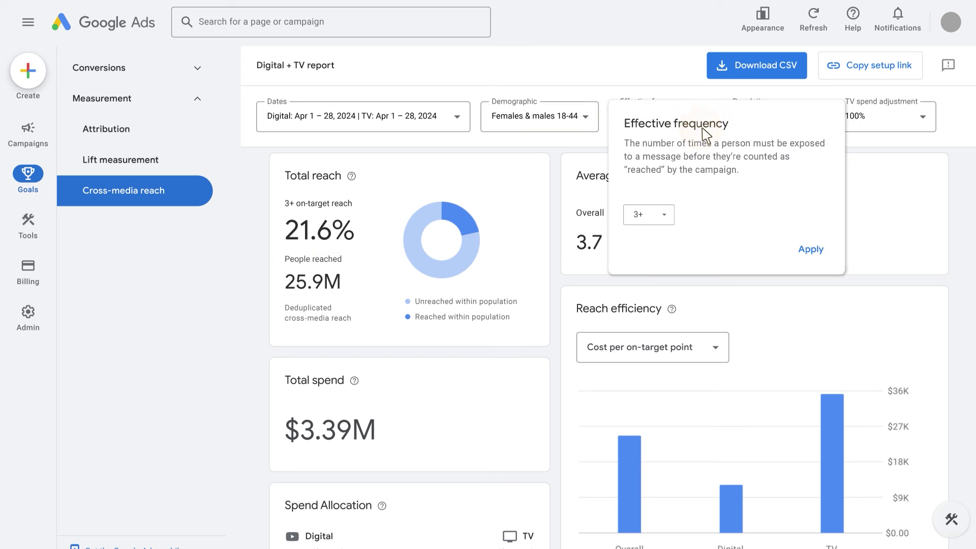
click(663, 217)
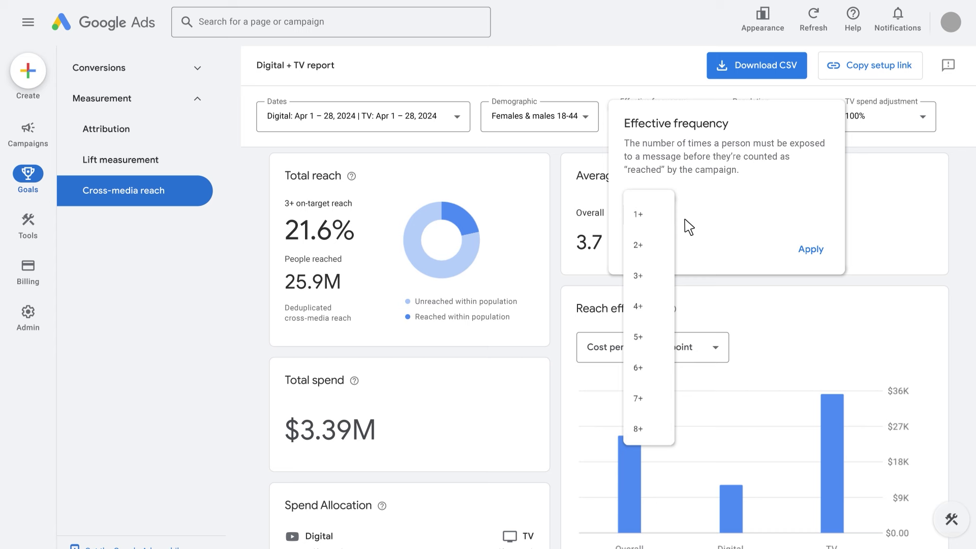
click(663, 217)
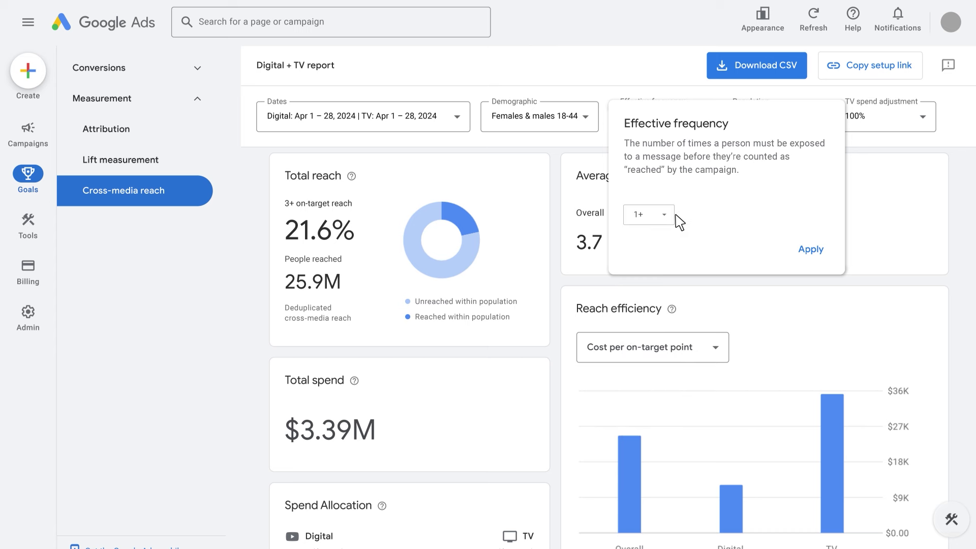
- Apply 1+ effective frequency and adjust TV spend to 89.6%, lowering it to $2.5M
click(810, 249)
scroll(811, 249, down, 3)
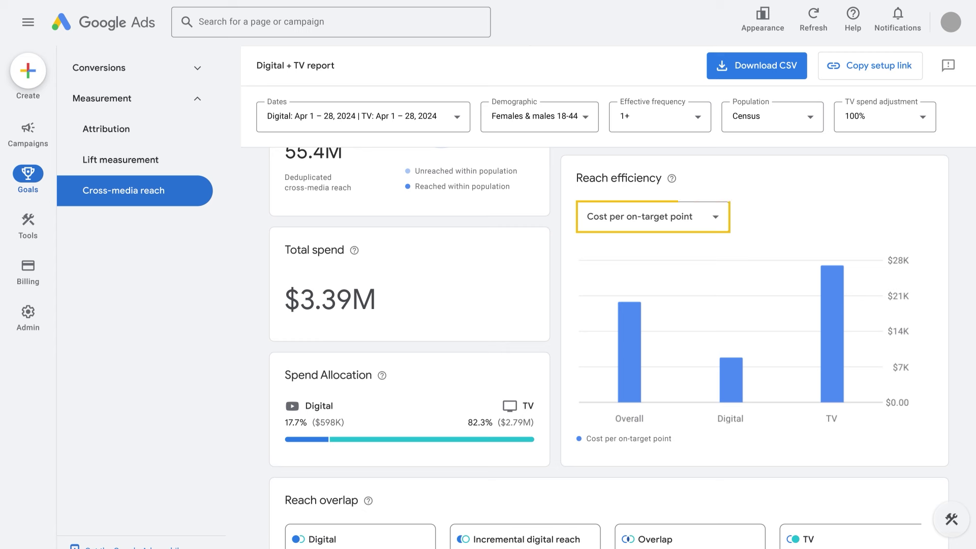
click(719, 224)
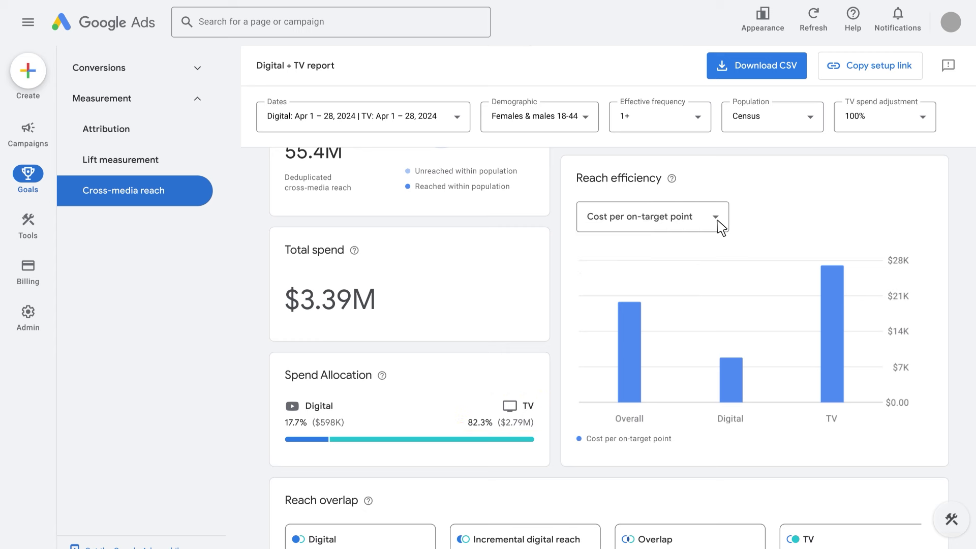
click(925, 126)
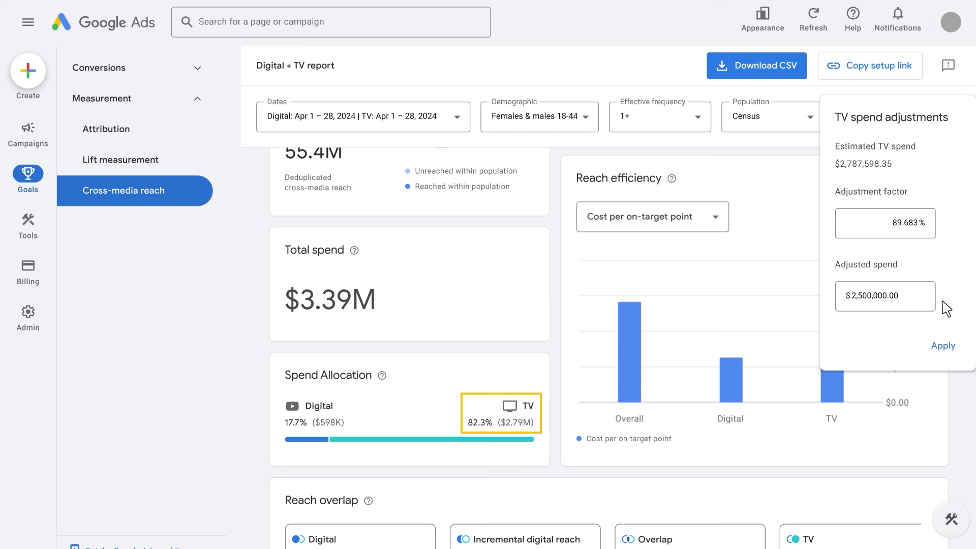
click(944, 348)
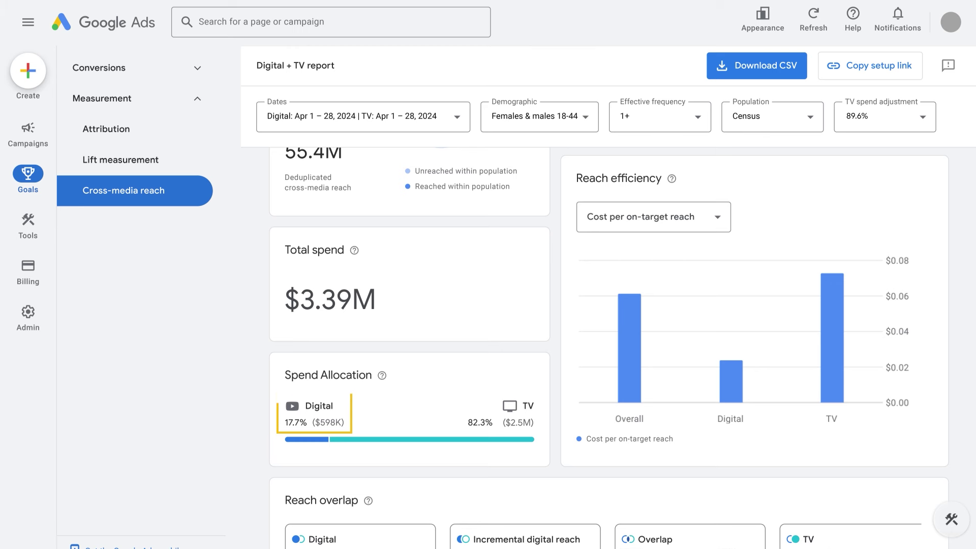
- Switch the Reach efficiency chart's metric from cost per on-target reach to Cost per on-target point
scroll(610, 348, up, 3)
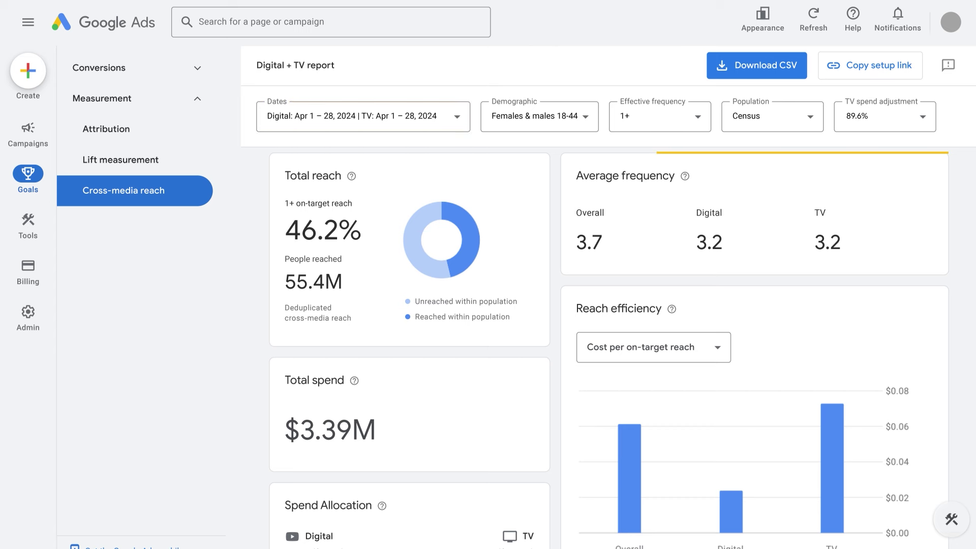
scroll(609, 348, down, 3)
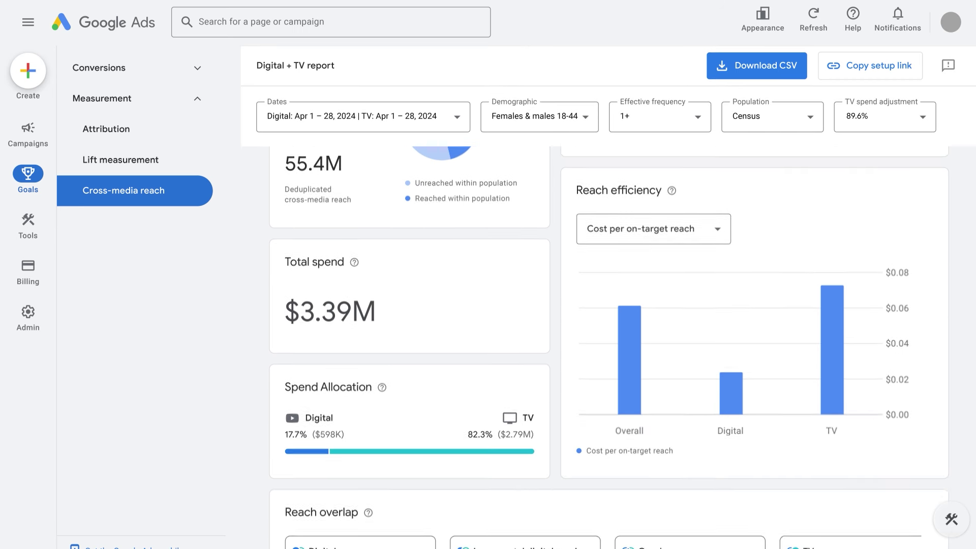
click(717, 219)
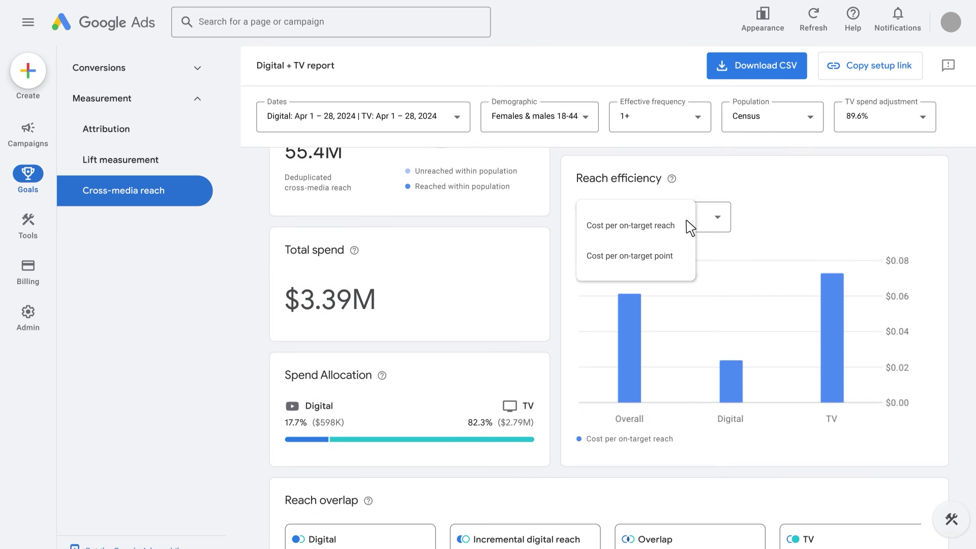
click(681, 259)
scroll(678, 257, up, 3)
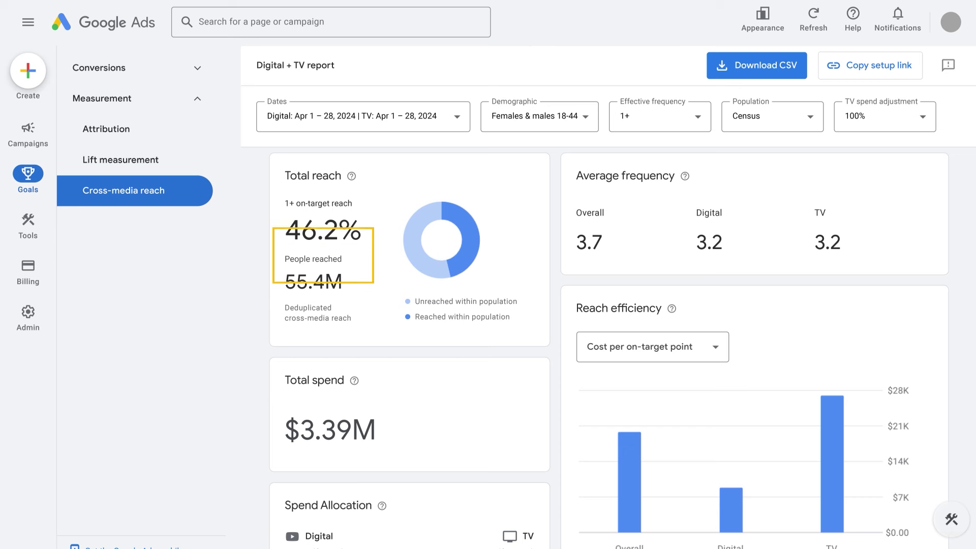
scroll(609, 348, down, 3)
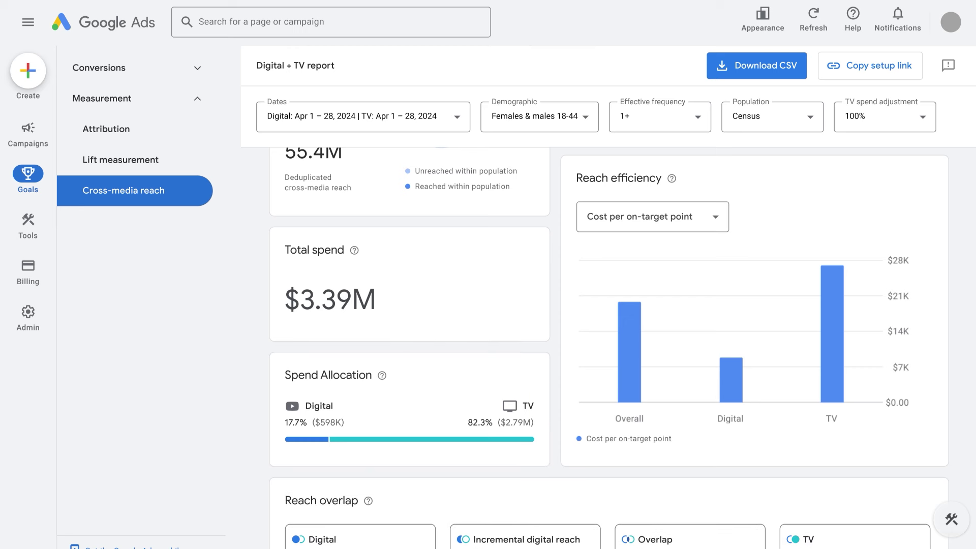
scroll(609, 347, down, 6)
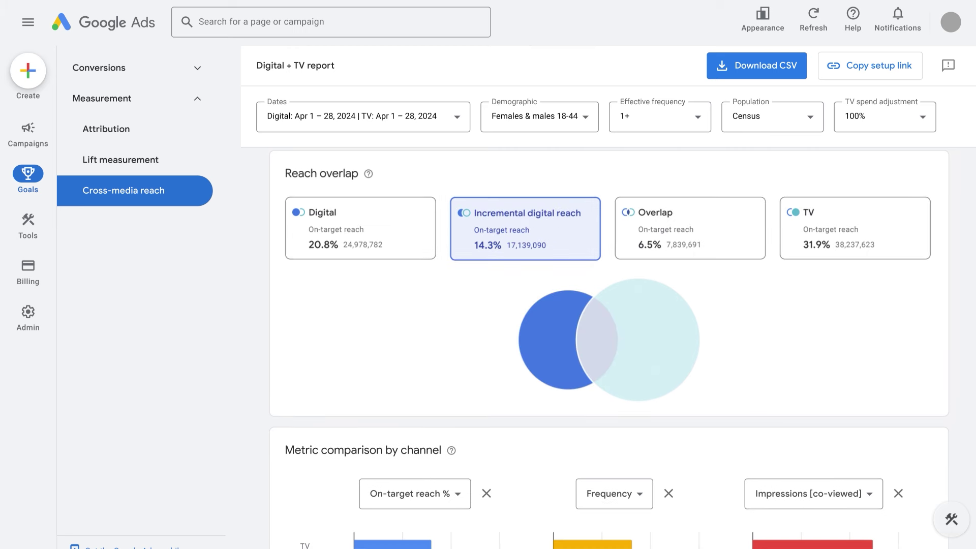
scroll(610, 346, down, 5)
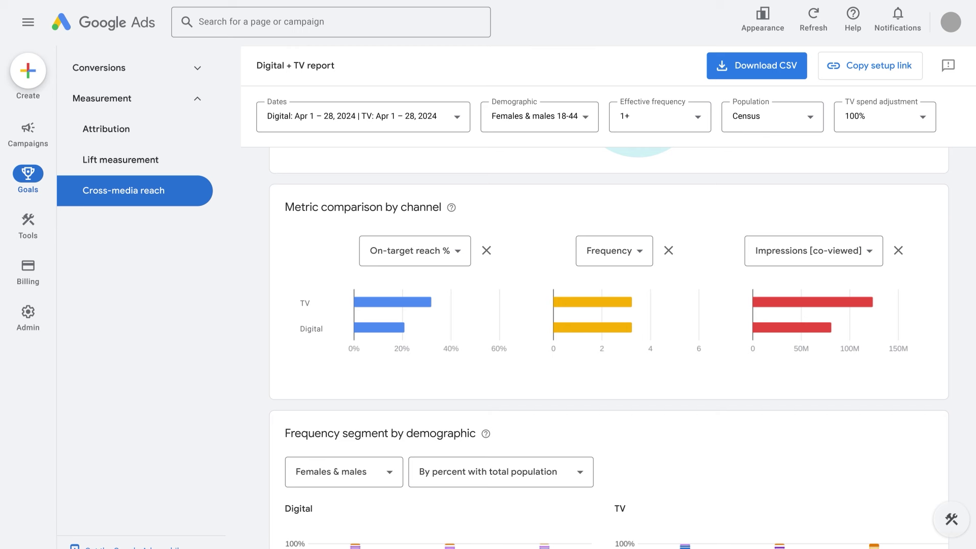
scroll(609, 348, down, 5)
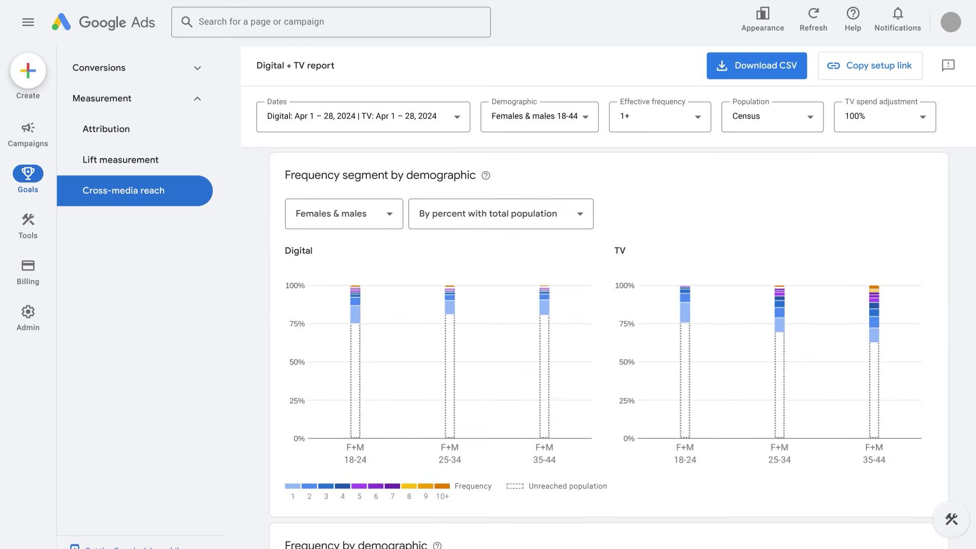